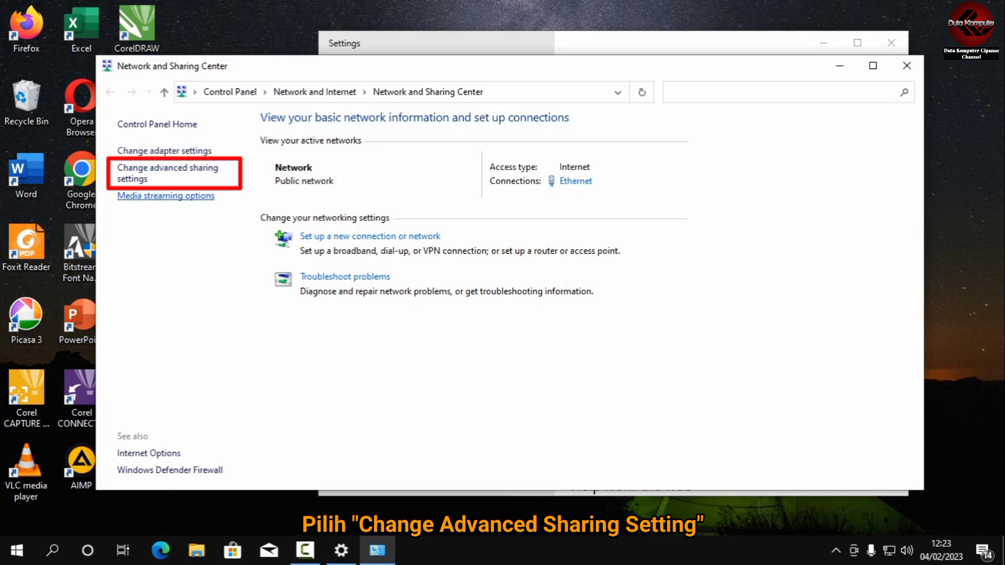
In the advanced sharing settings, turn on network discovery and file and printer sharing for the Guest or Public profile.
click(167, 168)
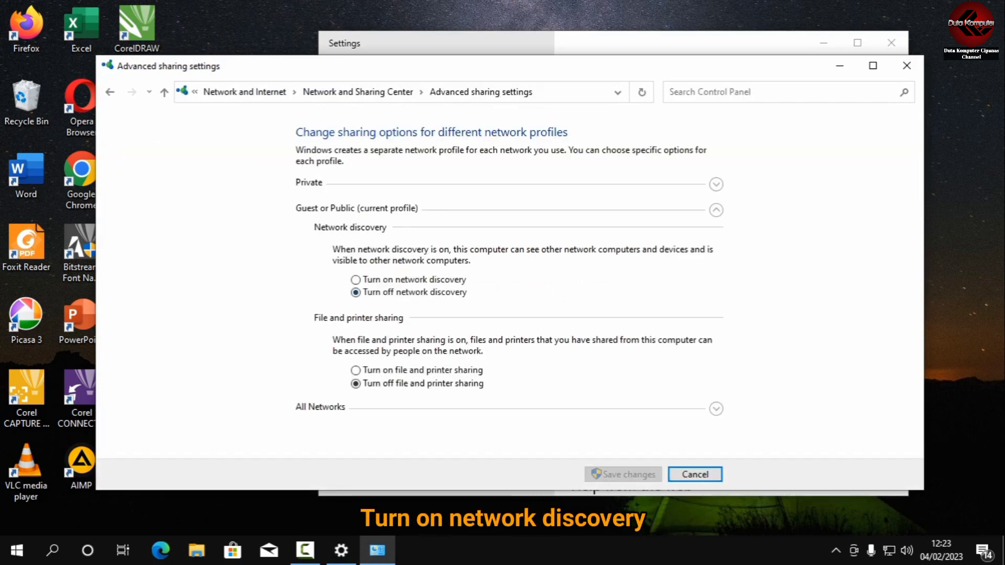
click(356, 280)
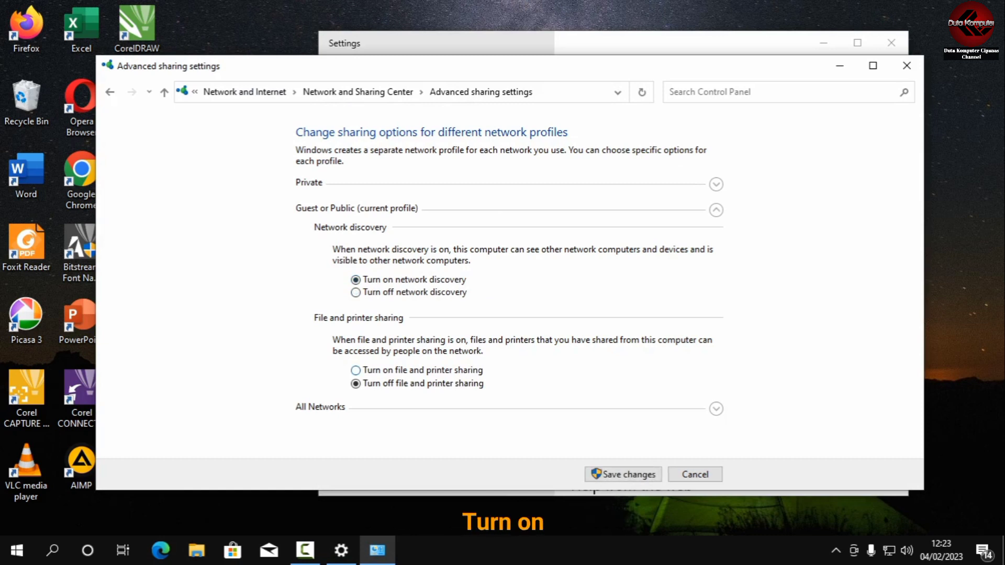
click(356, 371)
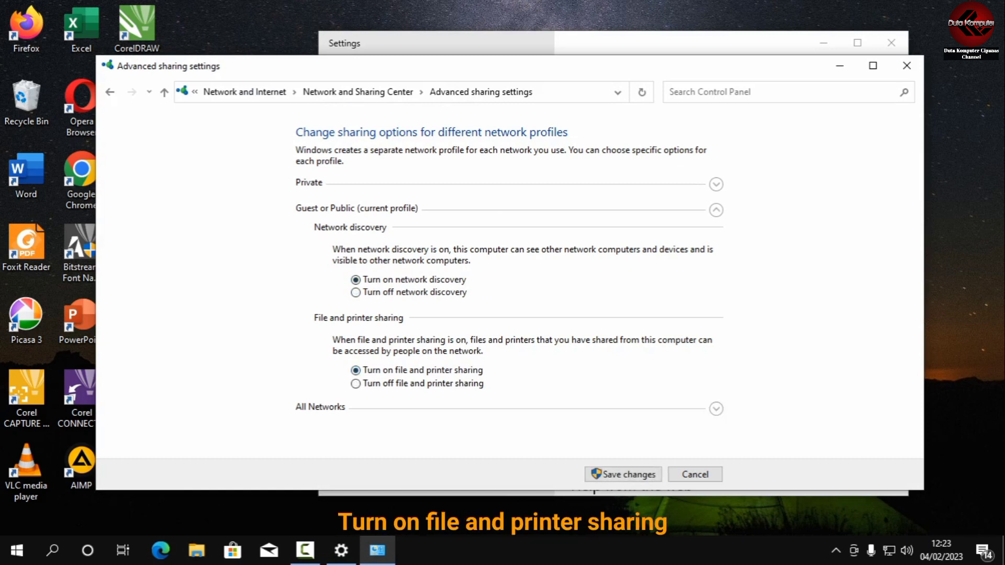
Under All Networks, enable file sharing for 40- or 56-bit encryption devices and turn on Public folder sharing with read and write access.
click(716, 408)
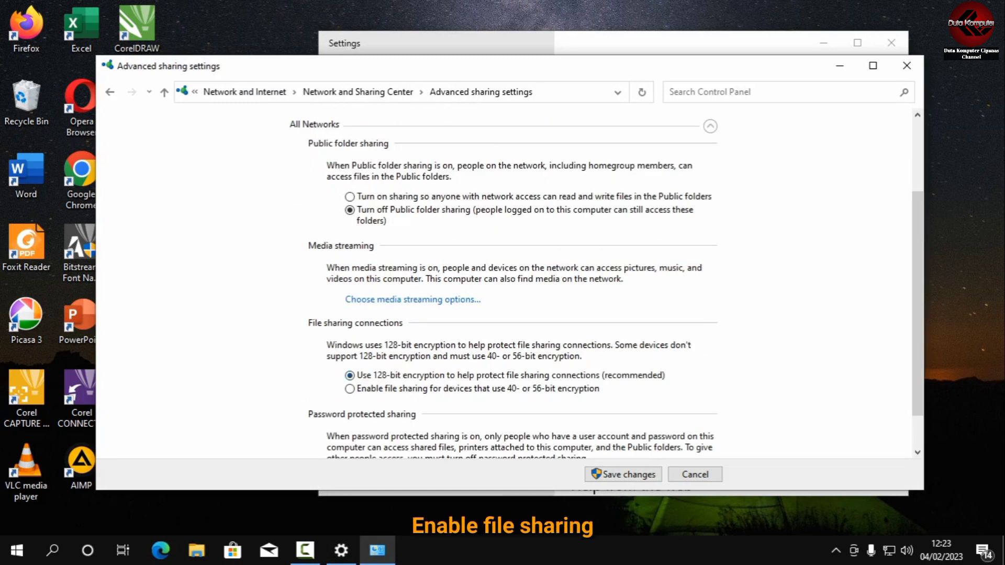
click(350, 388)
click(349, 196)
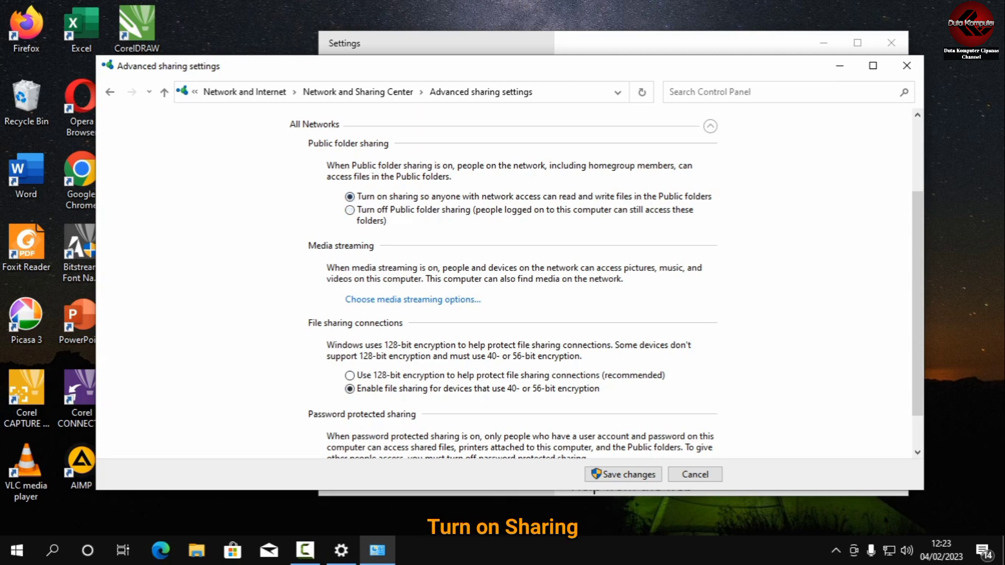
scroll(607, 284, down, 2)
scroll(607, 284, up, 2)
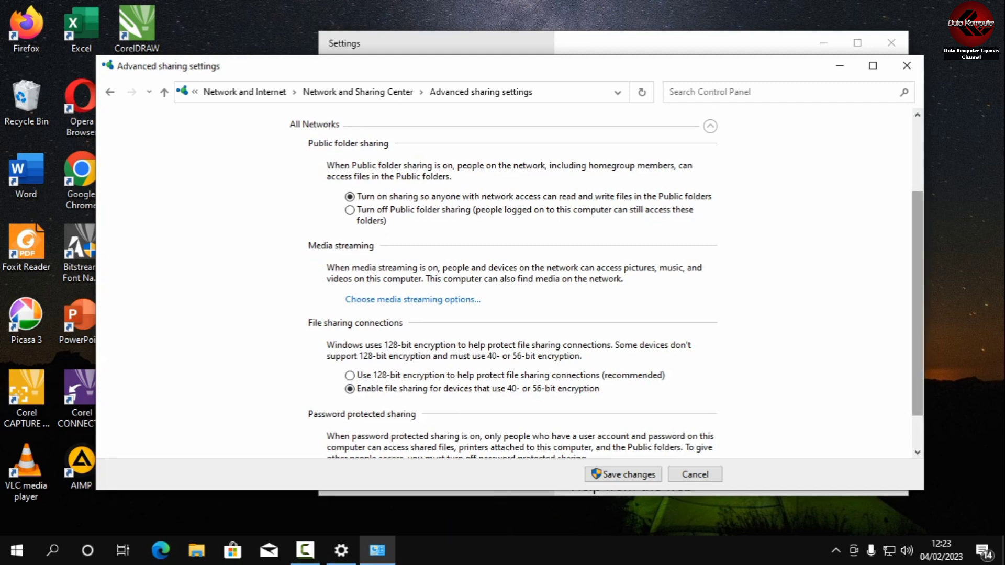
scroll(606, 289, down, 2)
scroll(607, 287, up, 2)
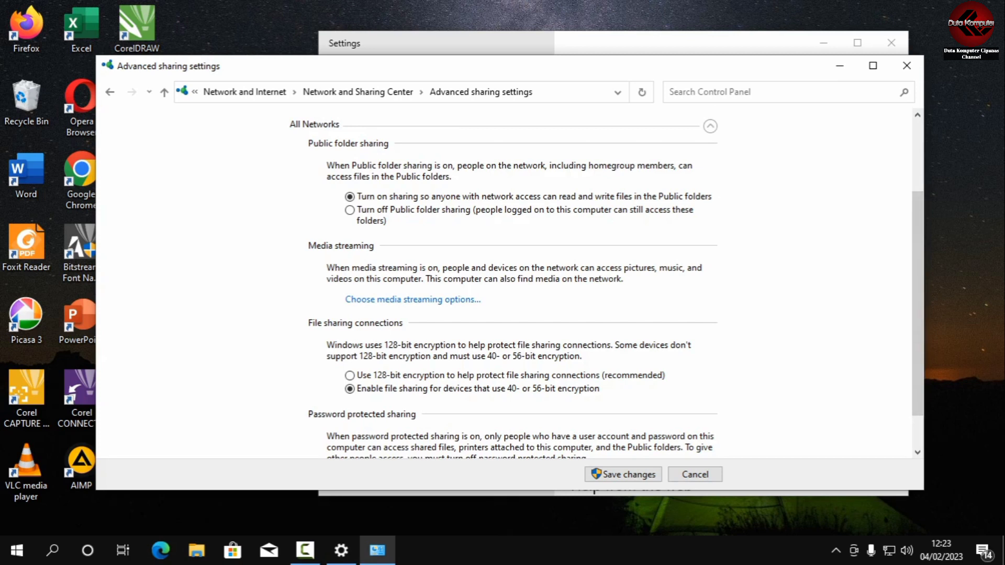
scroll(513, 285, down, 2)
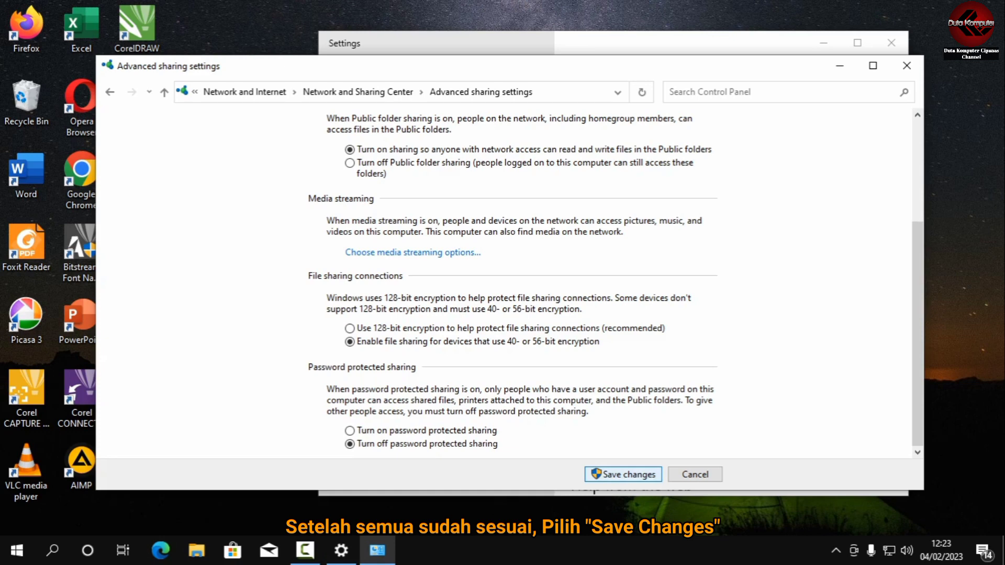
Save the advanced sharing changes and close the Network and Sharing Center and Settings windows.
click(623, 474)
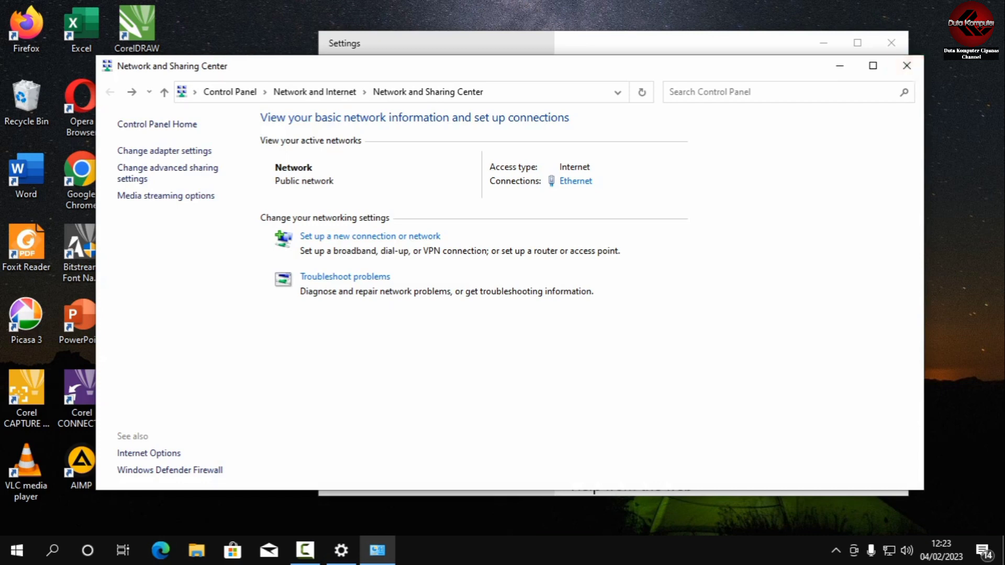
click(907, 65)
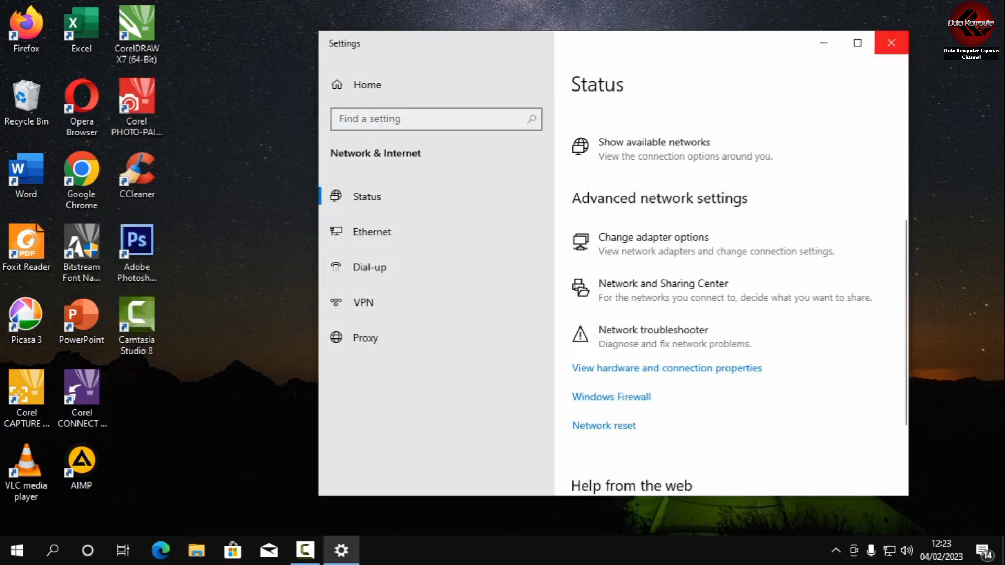
click(892, 43)
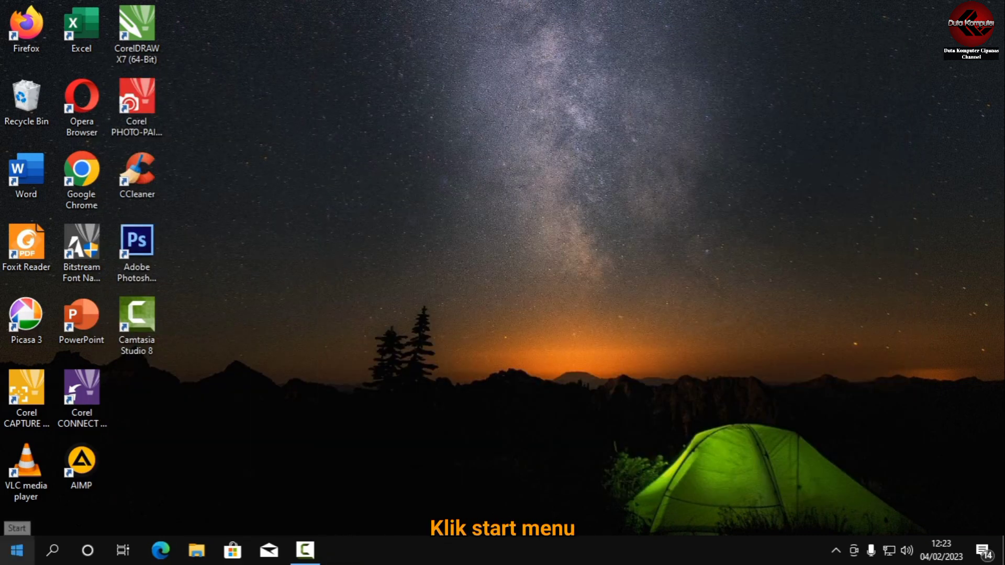
Open the Printers & scanners page in the Windows device settings.
click(17, 549)
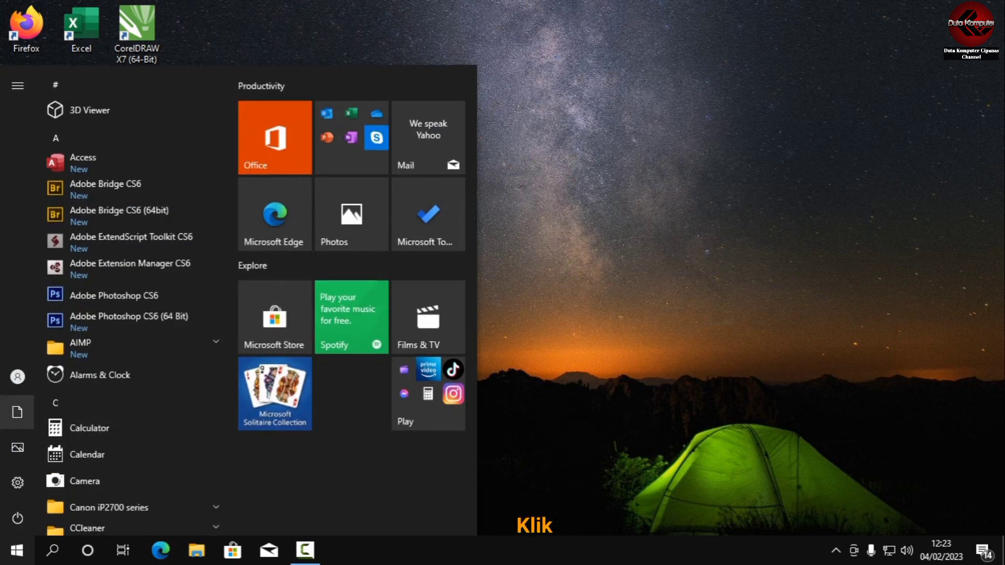
mouse_move(18, 483)
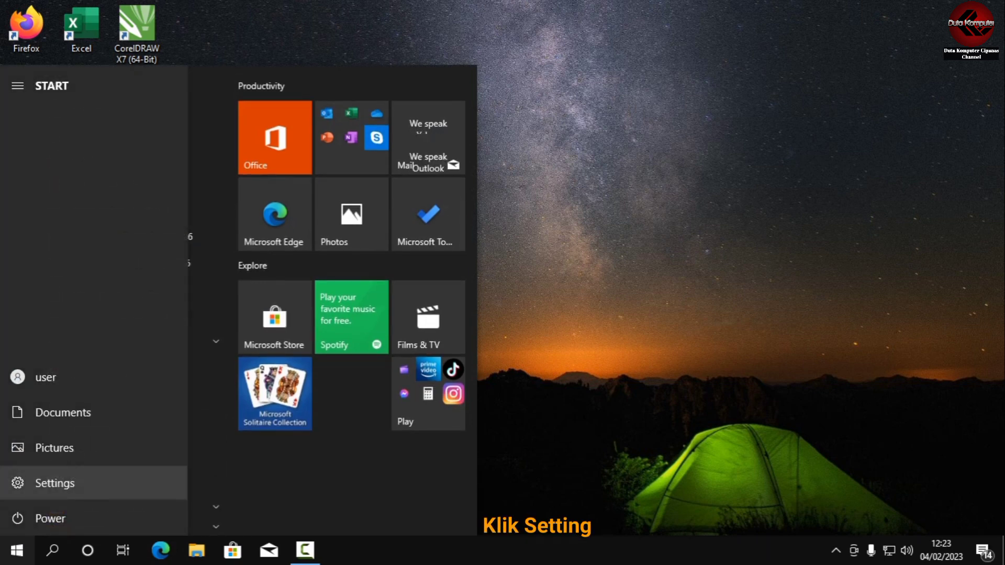
click(18, 483)
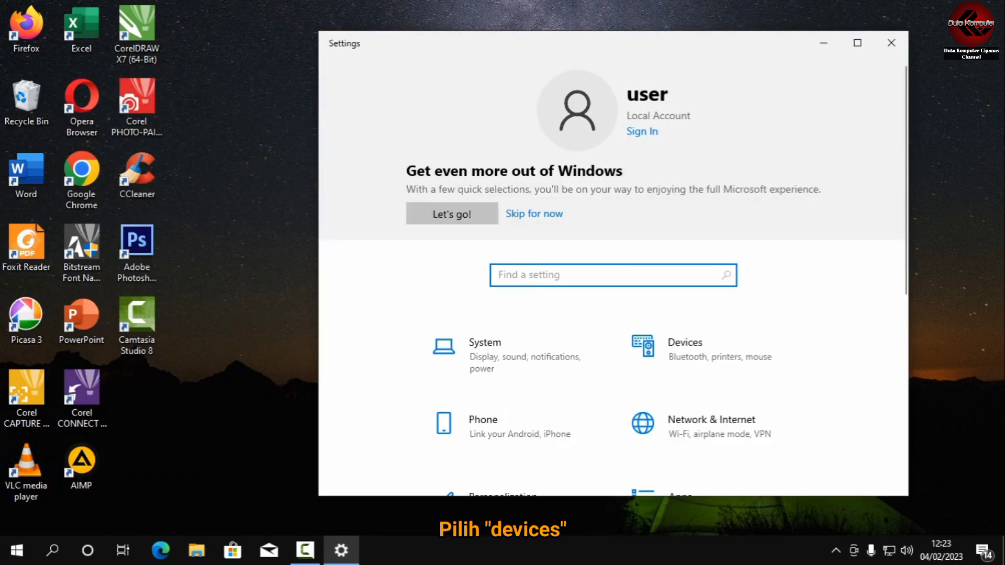
click(712, 355)
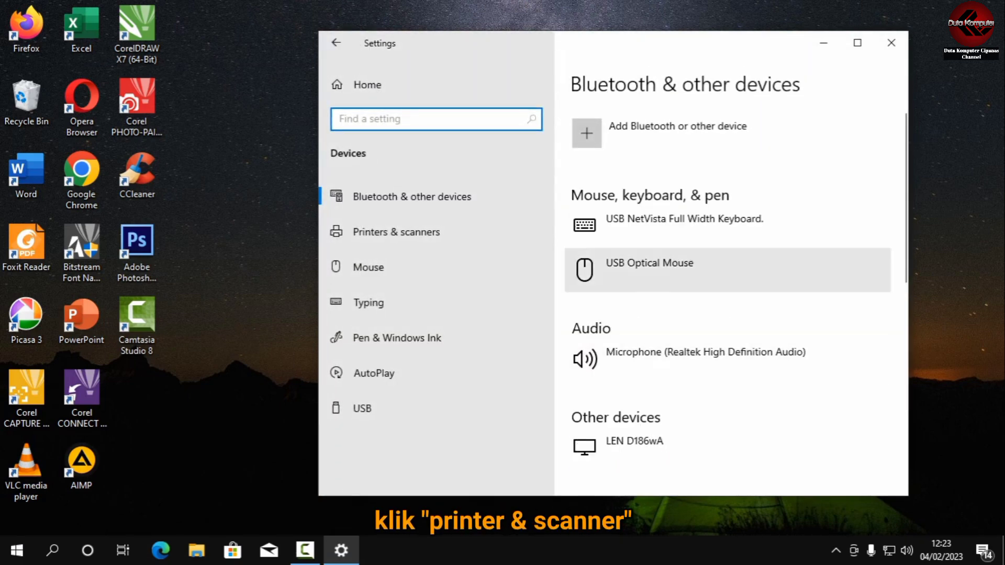
click(395, 232)
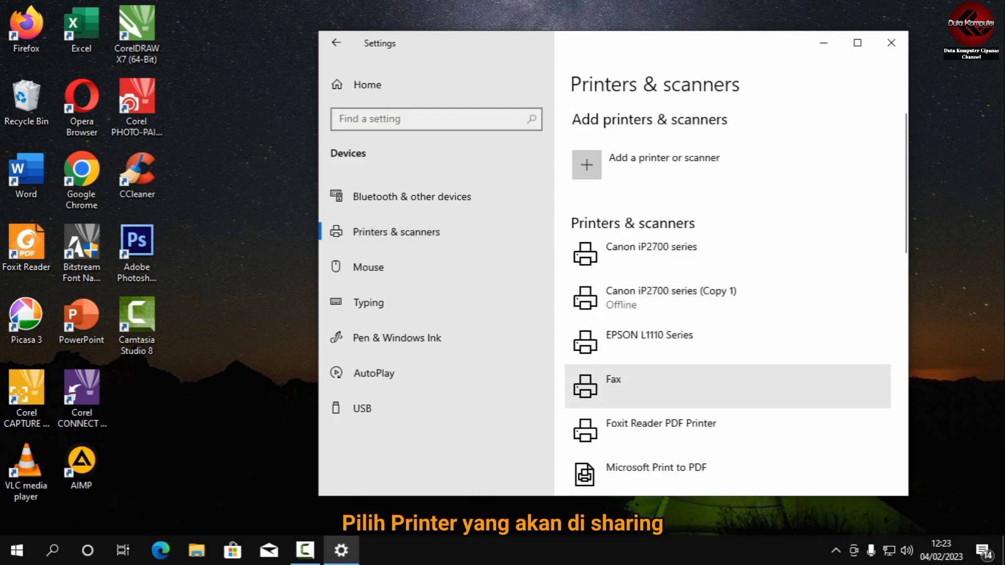
In the EPSON L1110 Series printer properties, share the printer as "EPSON L1110 Series" and close Settings.
click(681, 343)
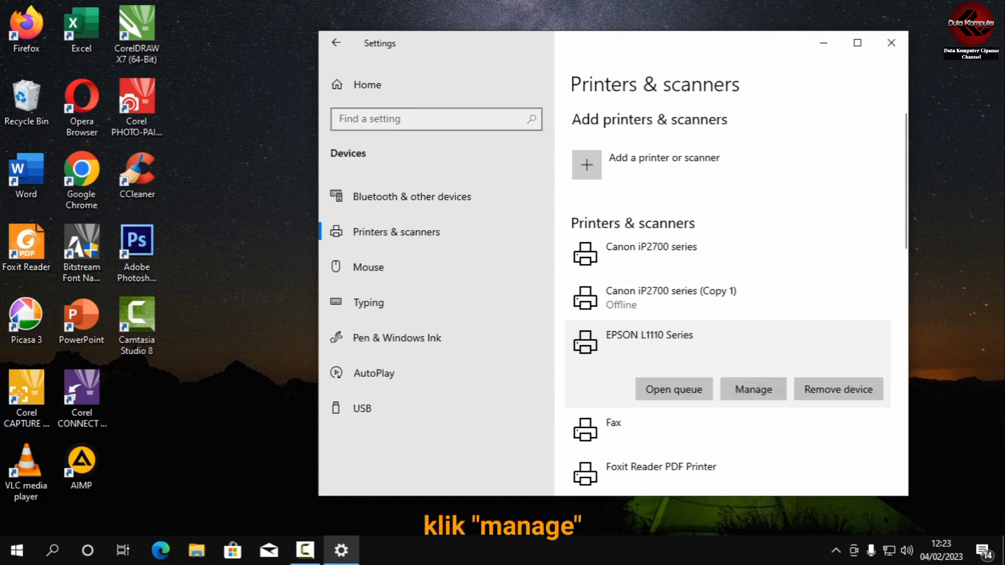
click(753, 390)
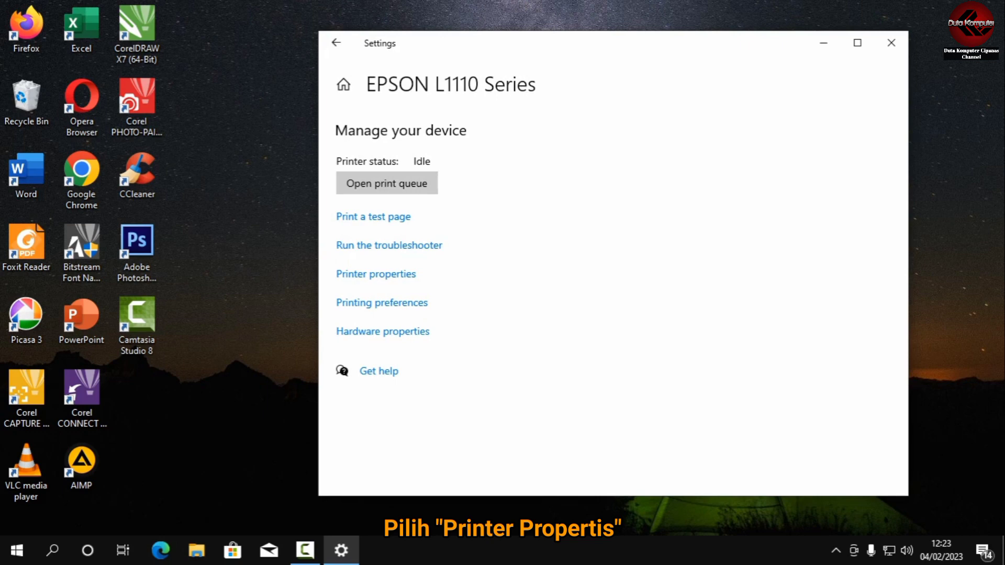
click(376, 273)
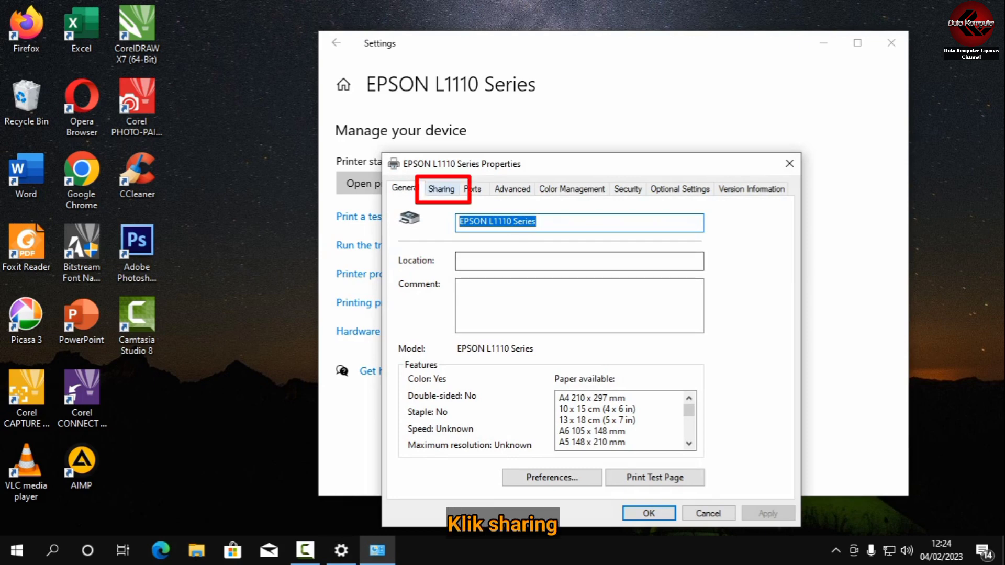
click(442, 189)
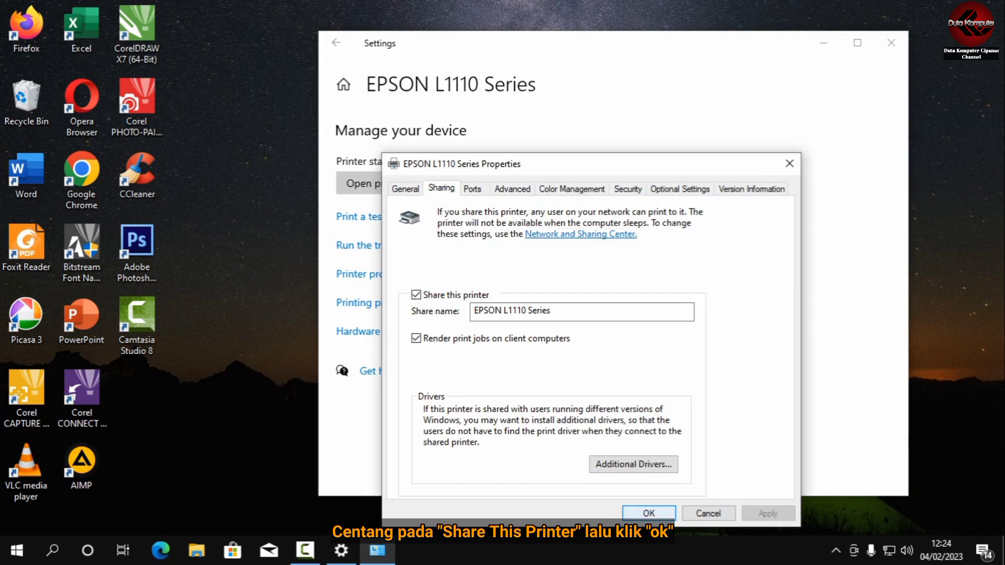
click(649, 513)
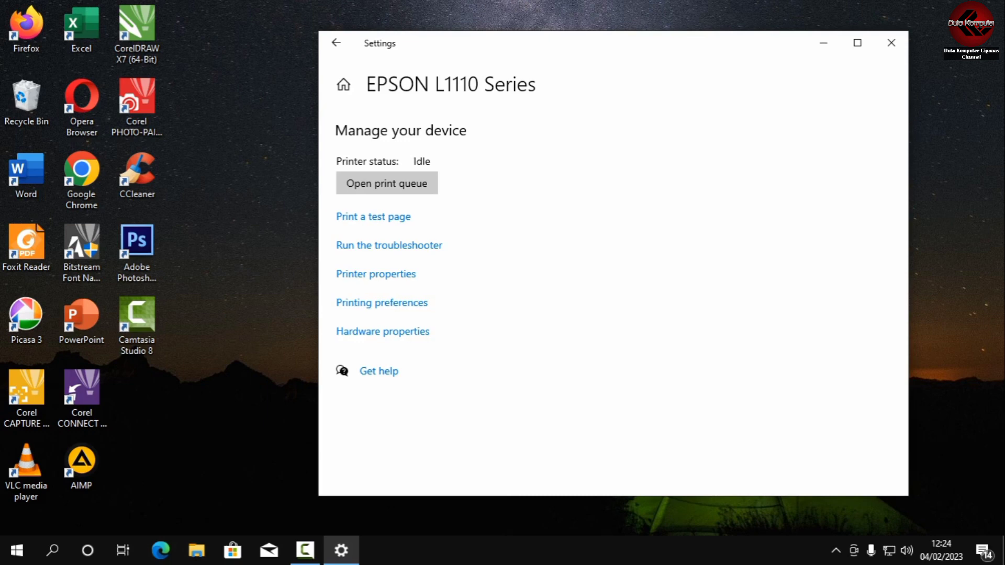
click(892, 42)
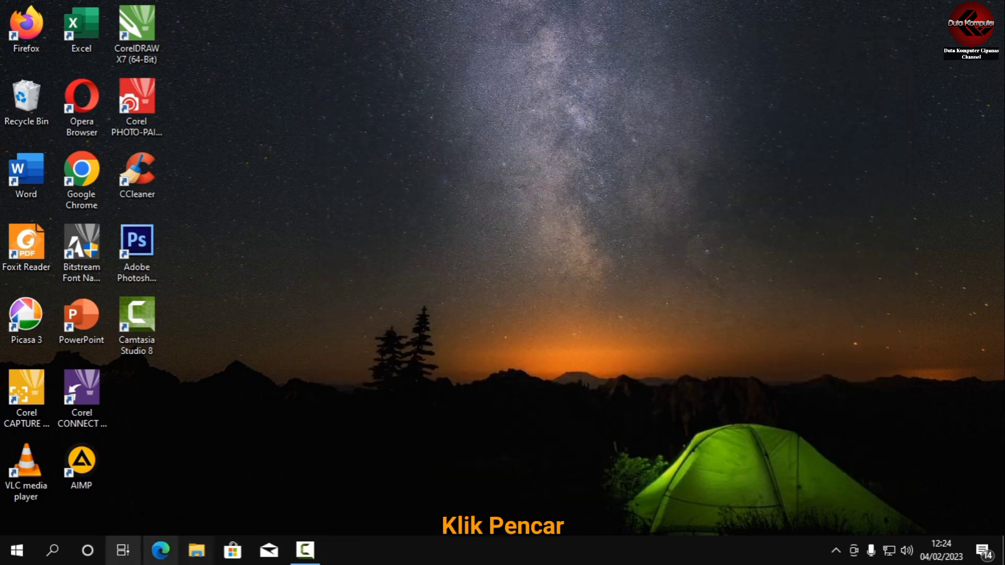
Search Windows for "cmd" and open Command Prompt.
click(52, 550)
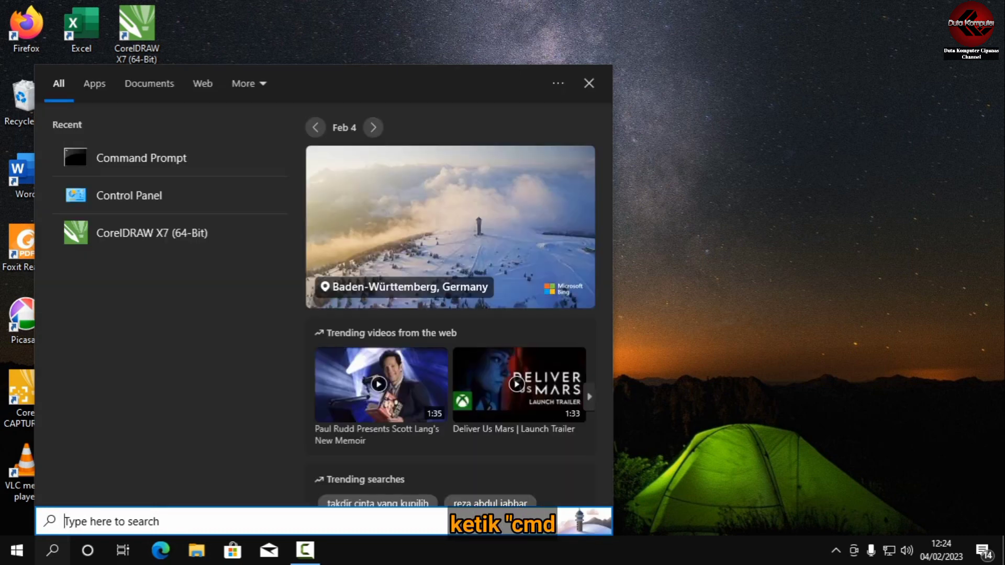
text(cm)
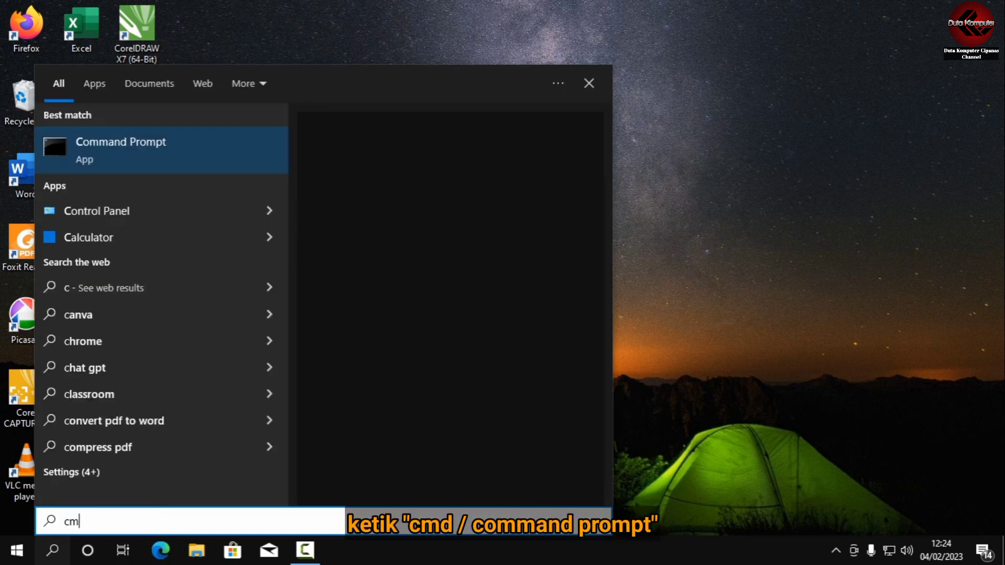
text(d)
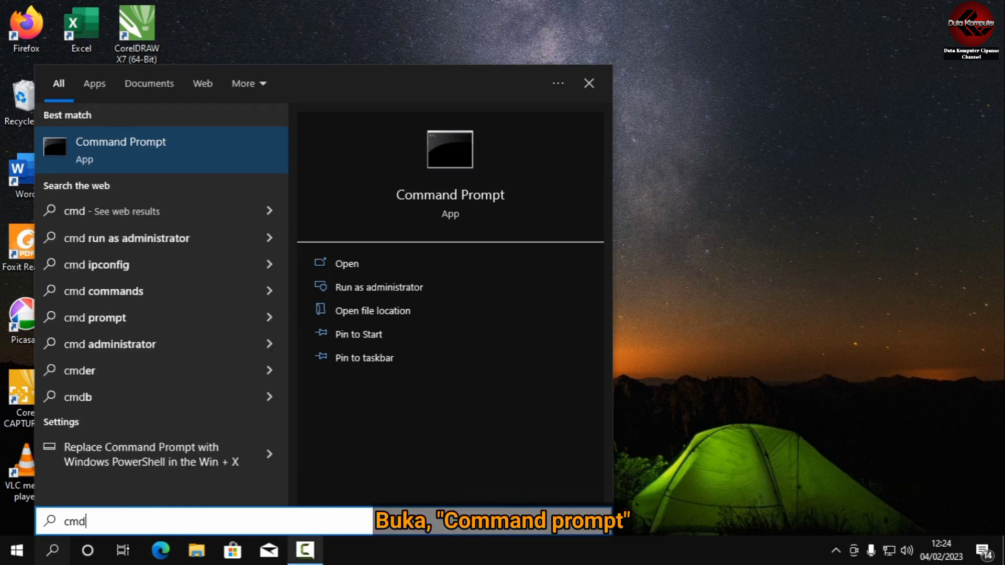
click(157, 151)
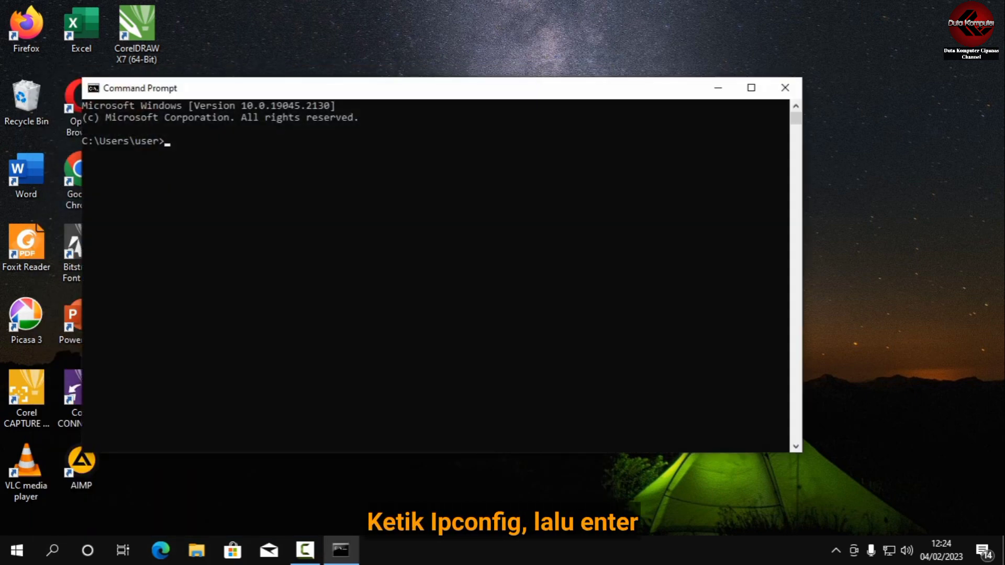
Run the ipconfig command to look up this computer's IP configuration.
text(ipconfi)
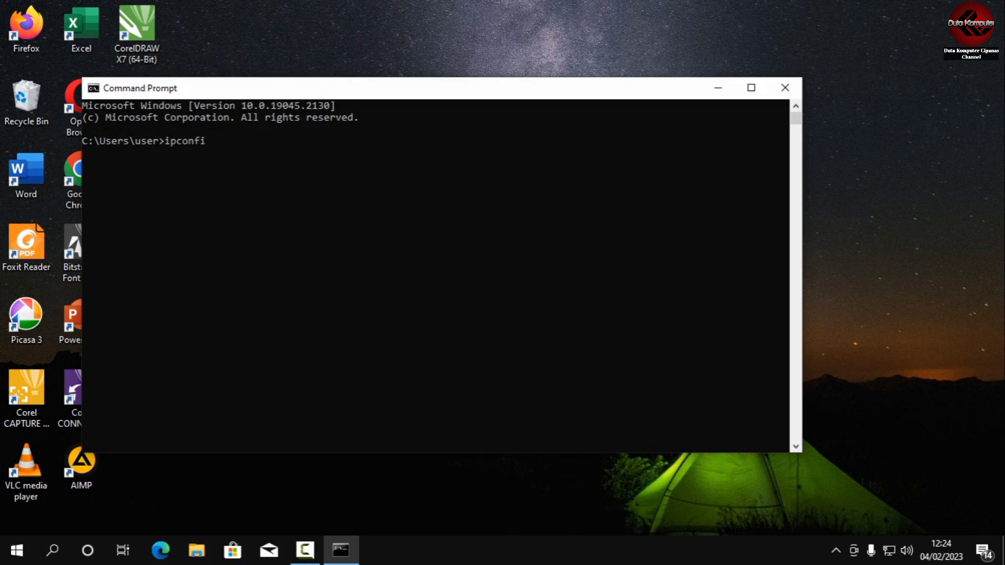
text(g)
key(Return)
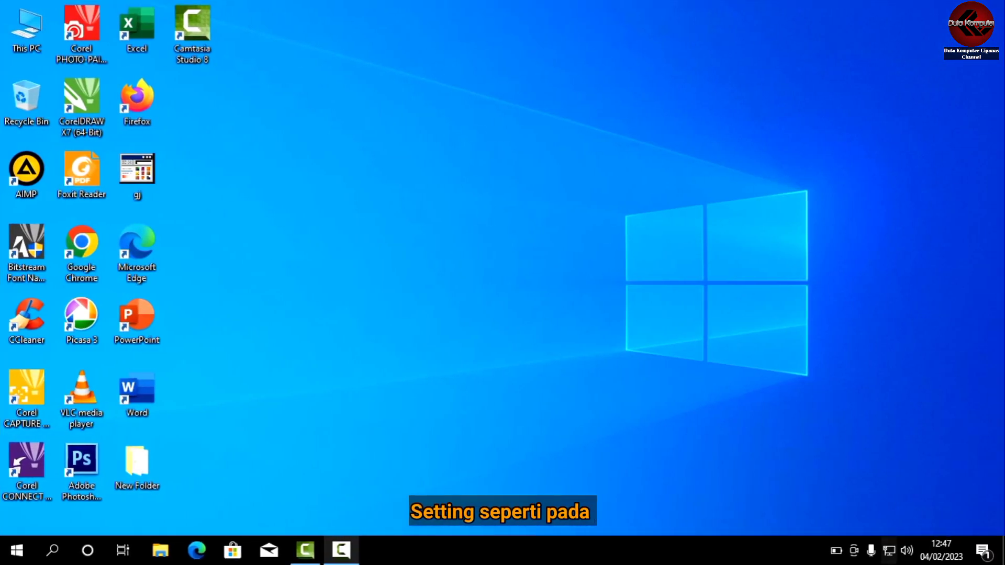
On the second computer, open the Network and Sharing Center from the Network & Internet settings.
right_click(889, 550)
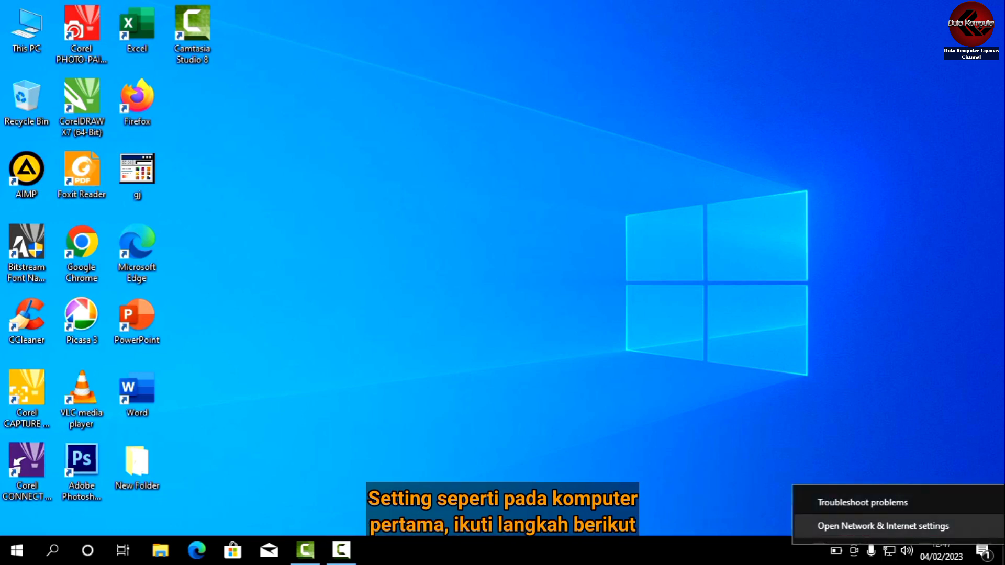
click(883, 526)
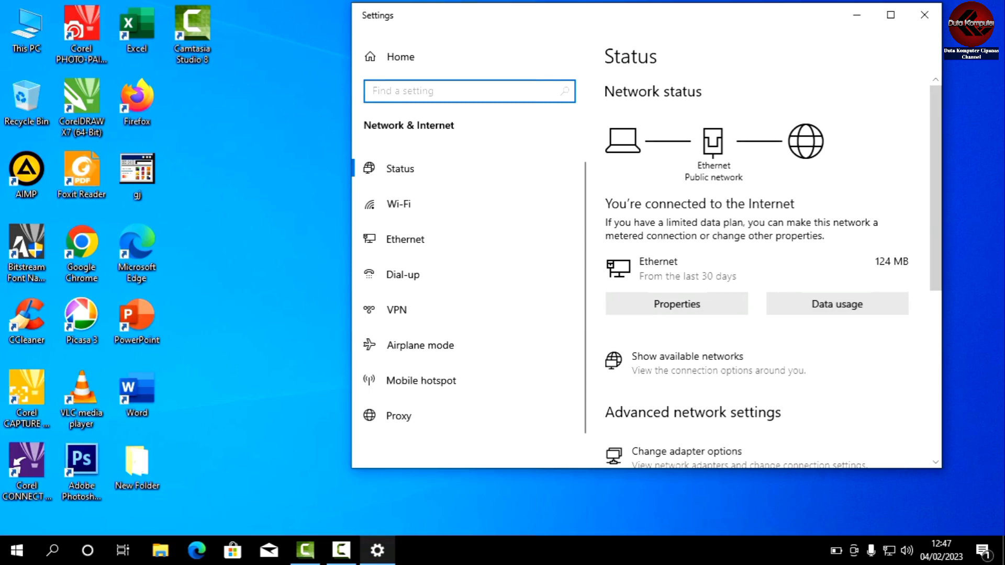
scroll(774, 277, down, 3)
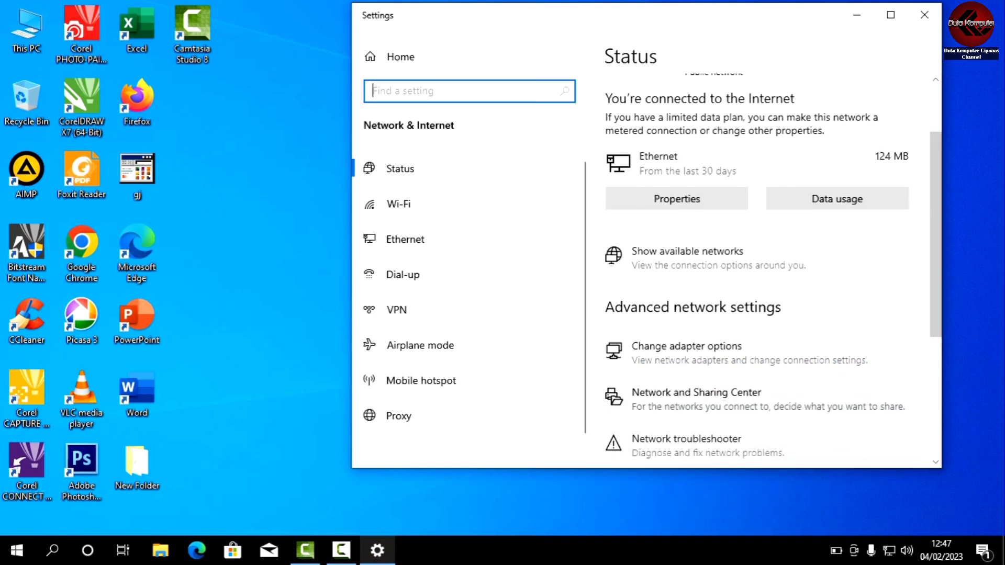
click(712, 398)
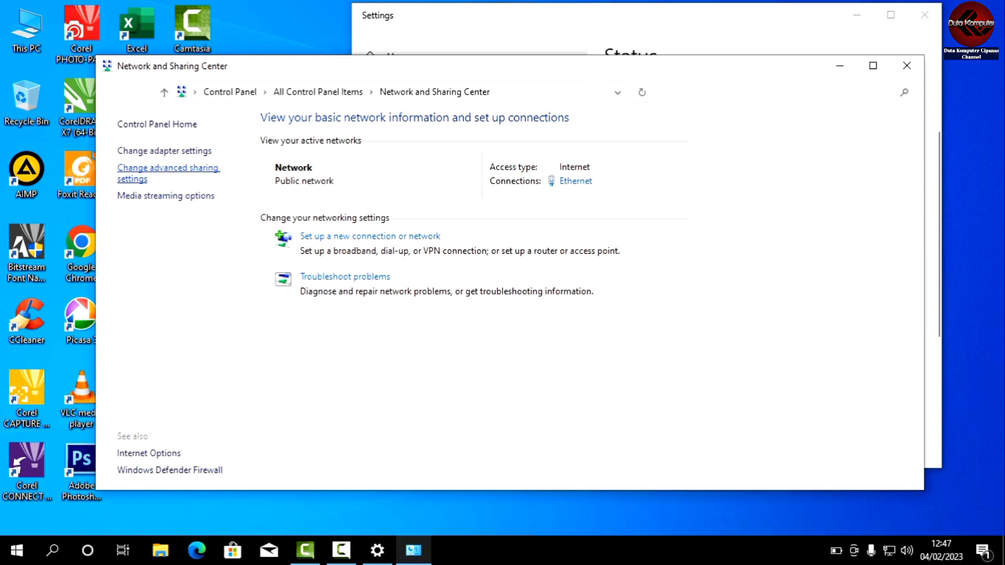
Open the advanced sharing settings and turn on file and printer sharing for the Guest or Public profile.
click(167, 168)
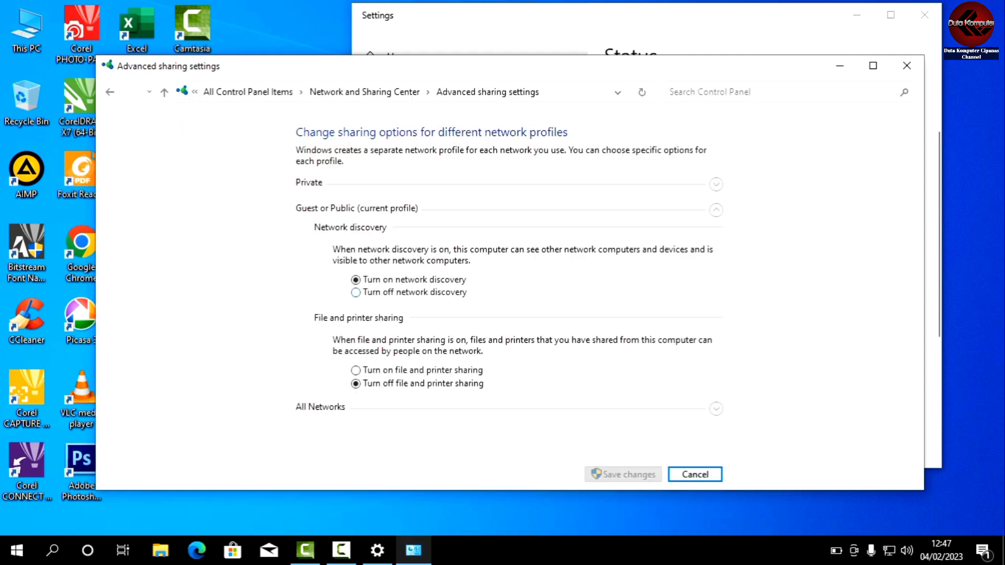
click(356, 371)
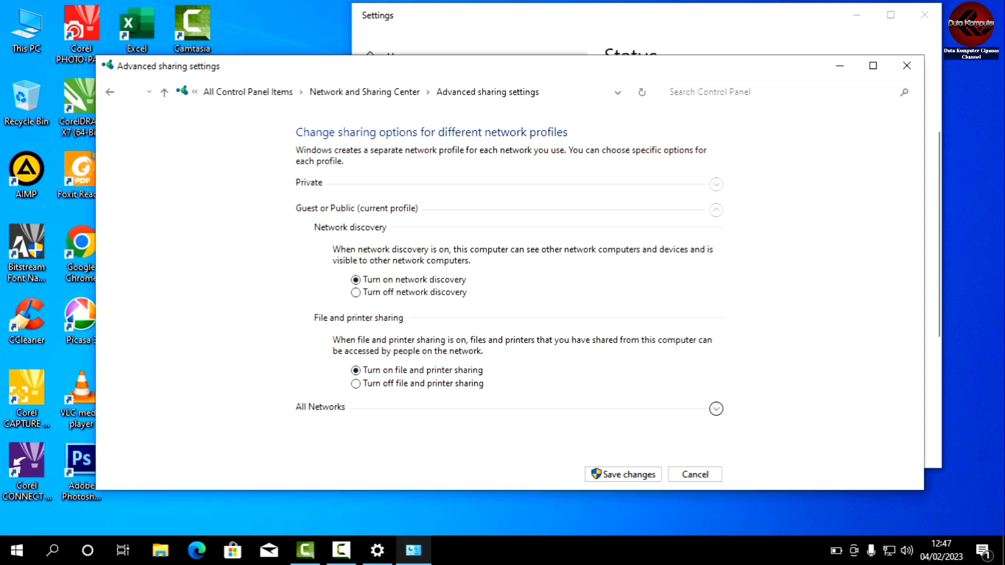
For All Networks, turn on Public folder sharing and enable file sharing for devices that use 40- or 56-bit encryption.
click(716, 409)
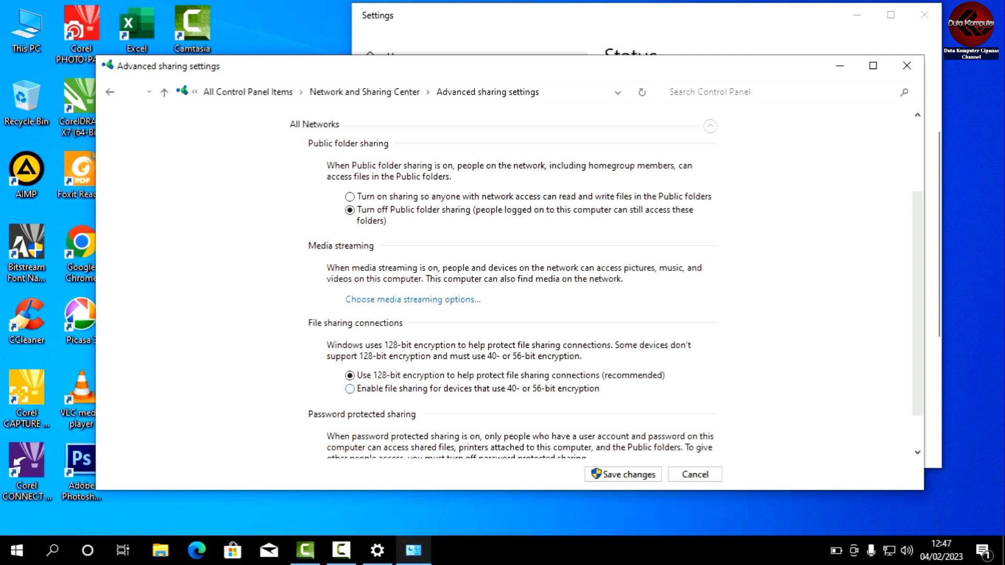
click(350, 389)
click(350, 196)
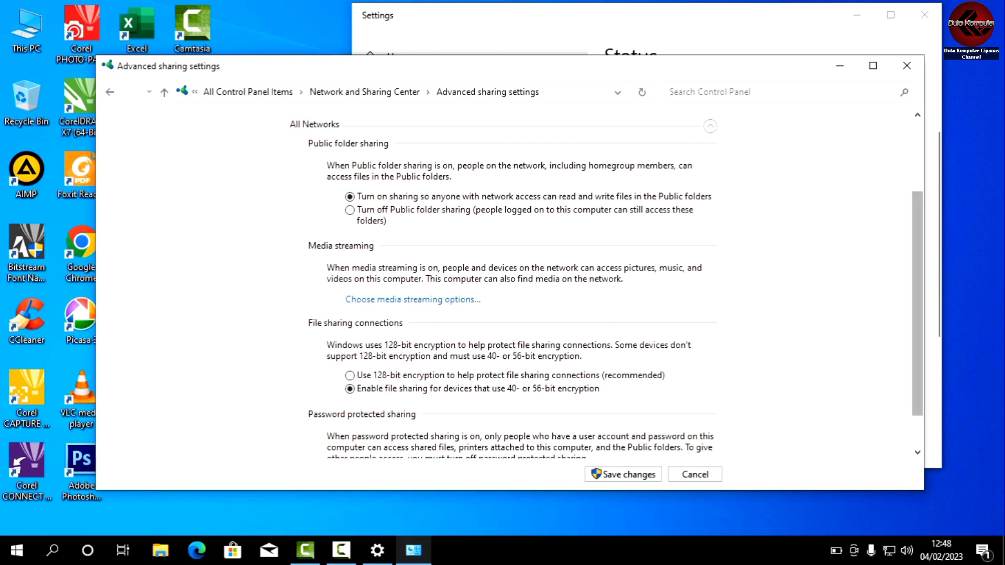
Turn off password protected sharing, save the changes, and close the Network and Sharing Center and Settings windows.
scroll(510, 285, down, 2)
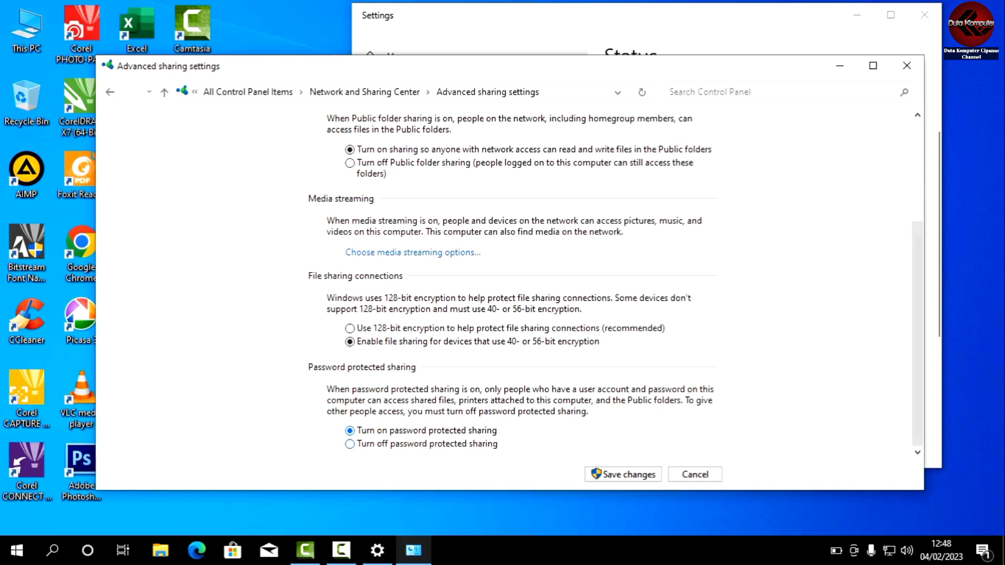
click(350, 444)
click(623, 475)
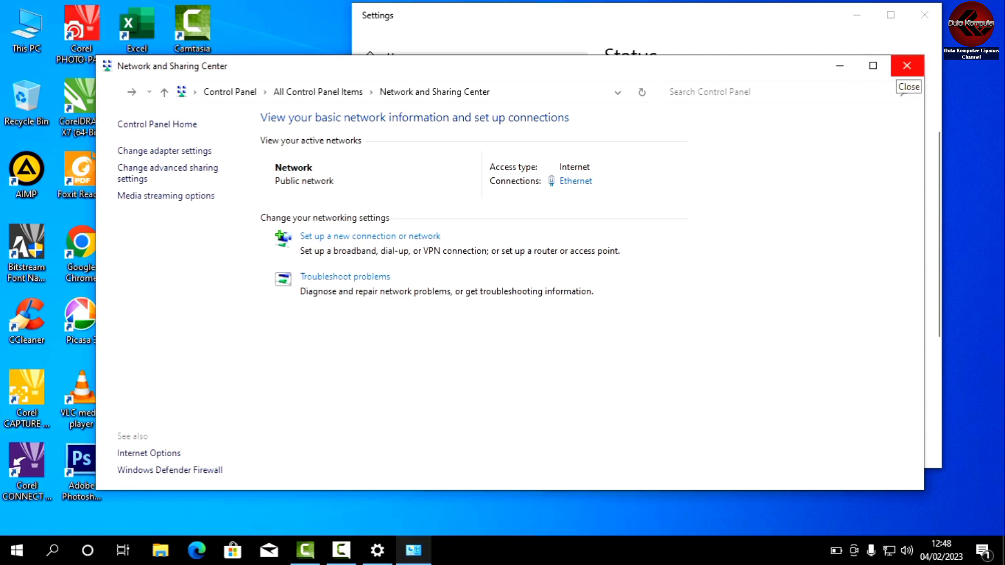
click(906, 65)
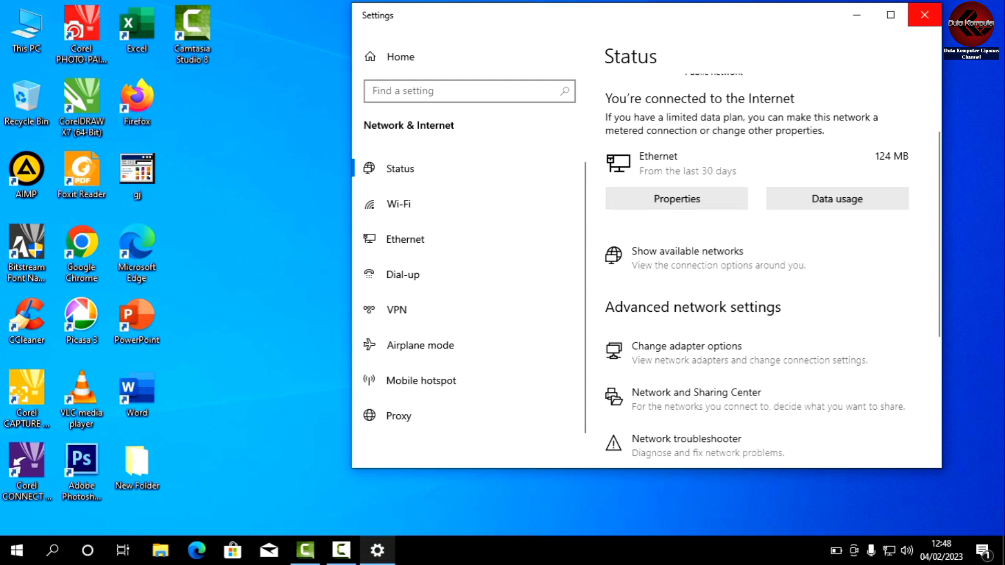
click(924, 15)
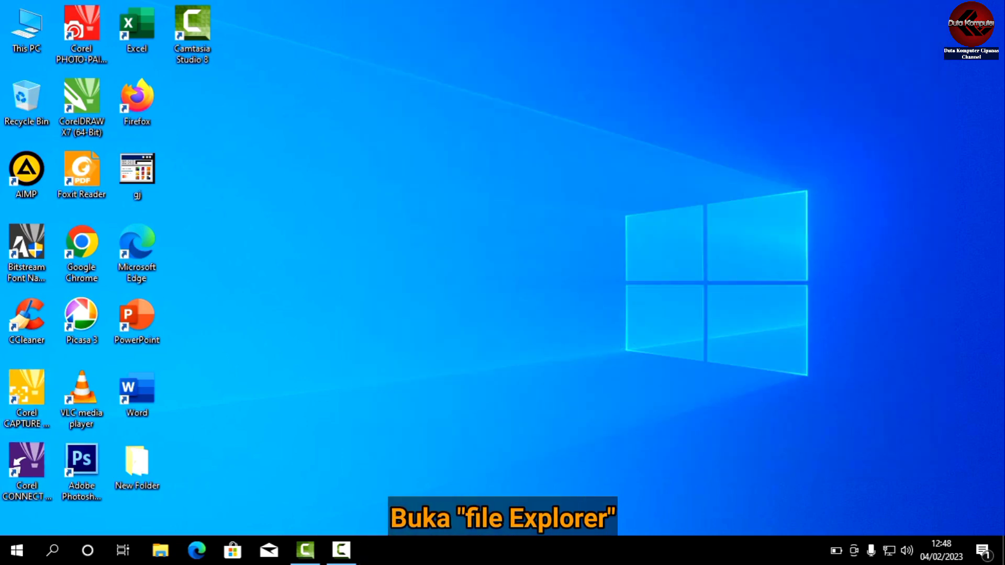
Look through the Network location in File Explorer for the first computer, and close the window.
click(161, 550)
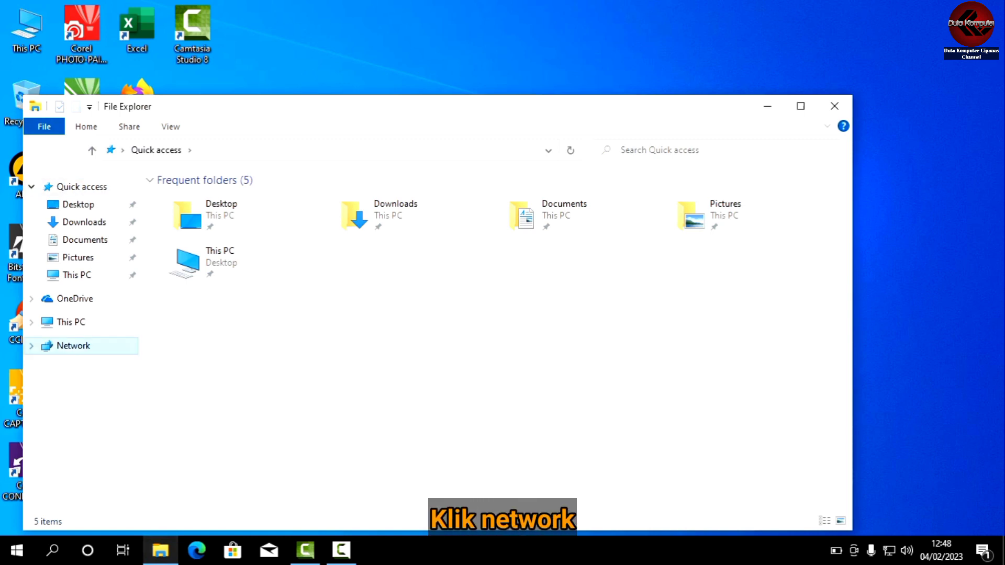
click(73, 346)
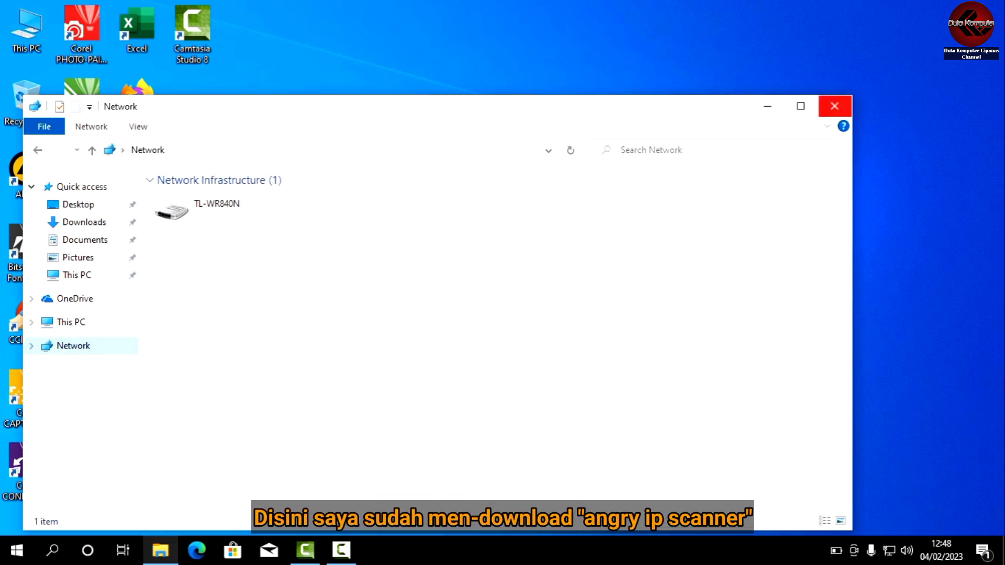
click(834, 106)
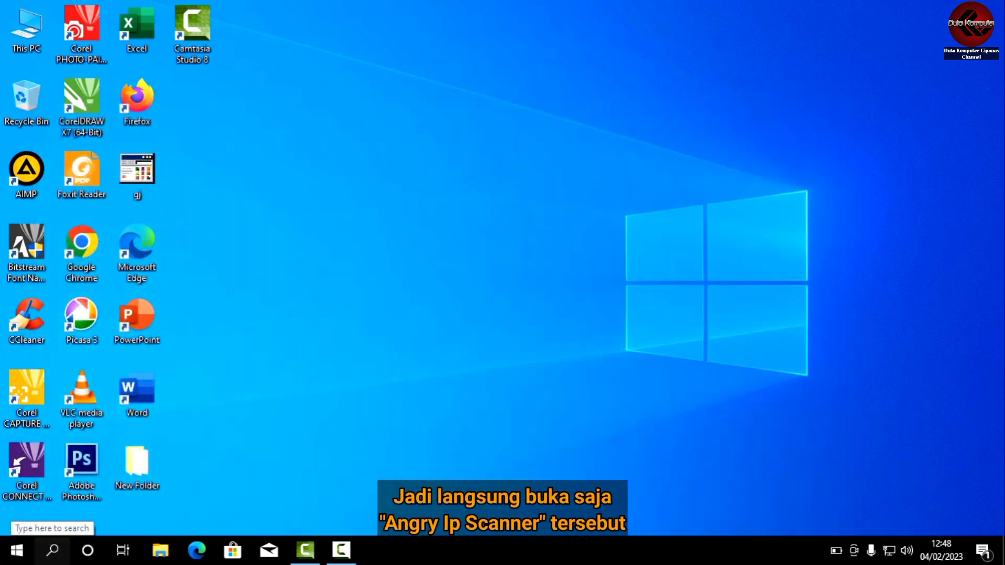
Search Windows for "ang" and open Angry IP Scanner.
click(52, 550)
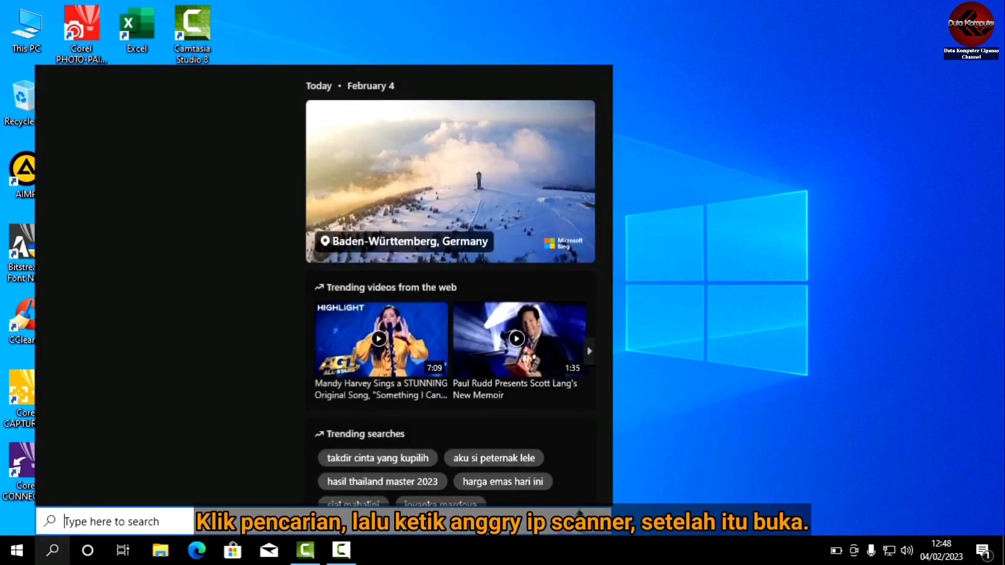
text(ang)
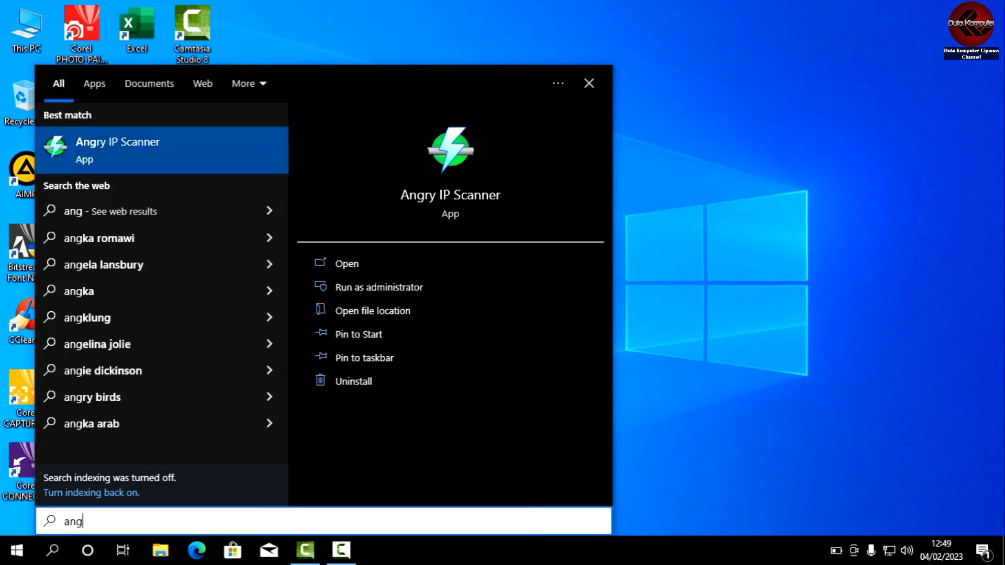
key(Escape)
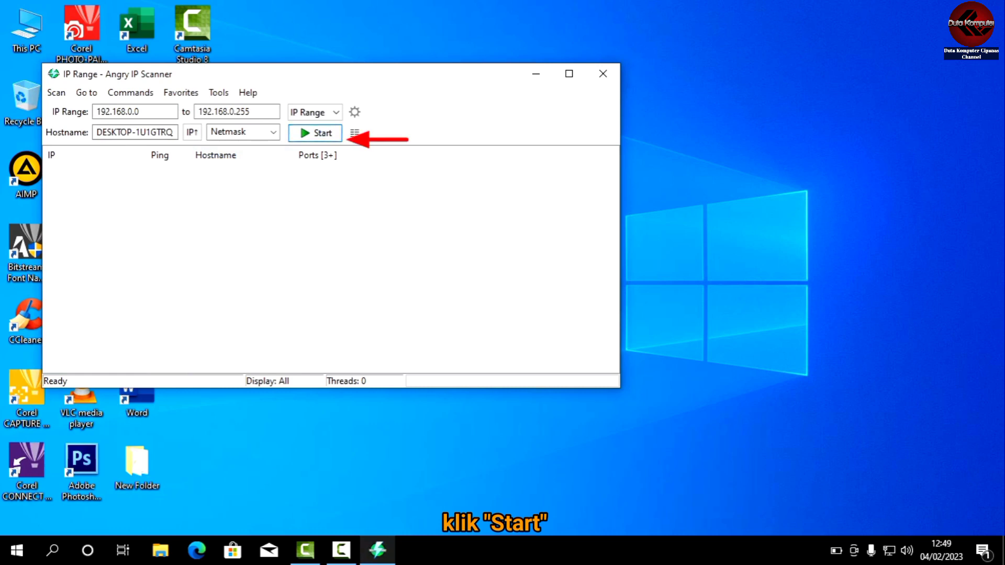
Scan the IP range 192.168.0.0 to 192.168.0.255 and dismiss the scan statistics.
click(315, 133)
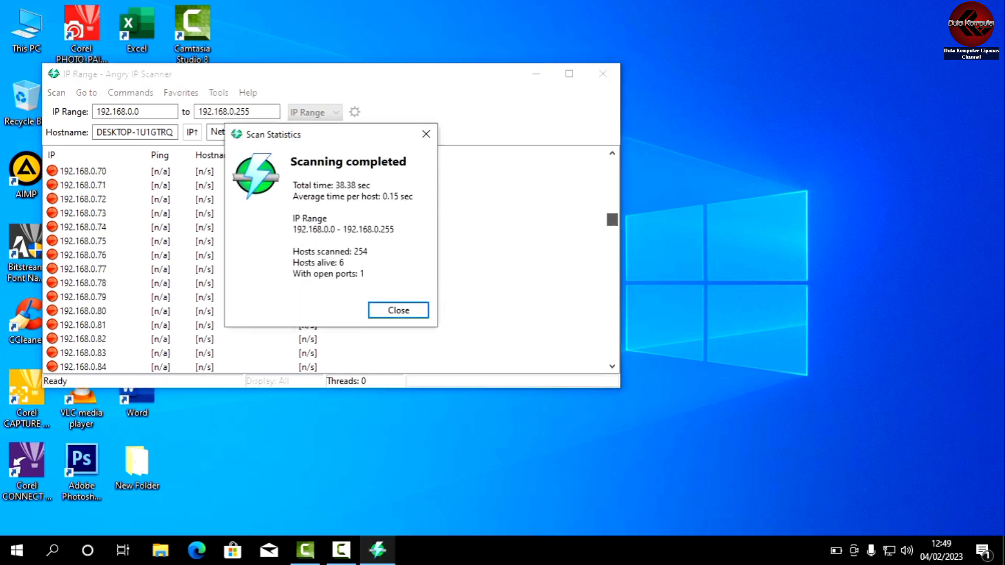
key(Return)
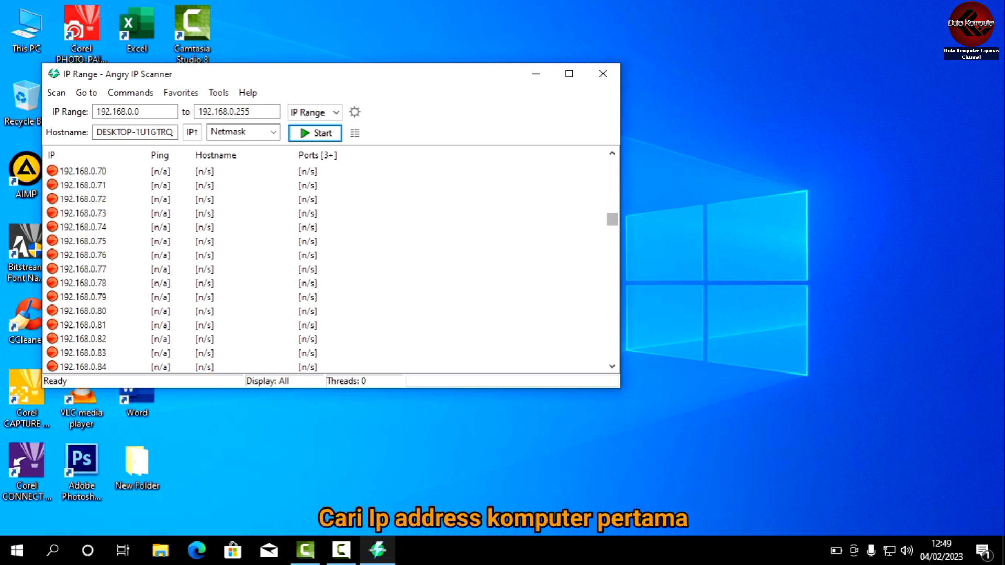
Find the host SERVER at 192.168.0.123 in the scan results and open its Windows Shares.
scroll(324, 262, down, 9)
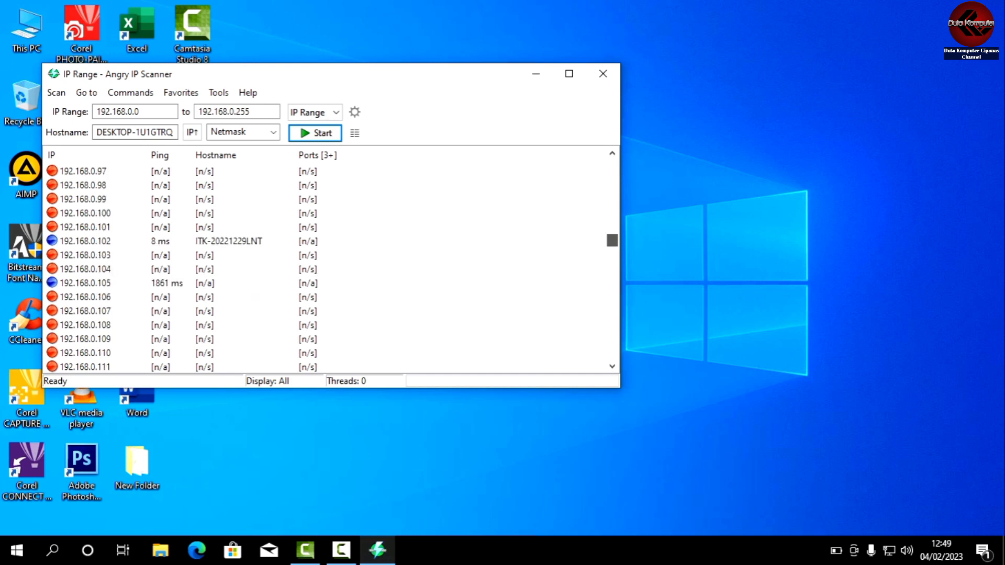
scroll(325, 262, up, 6)
scroll(325, 262, down, 5)
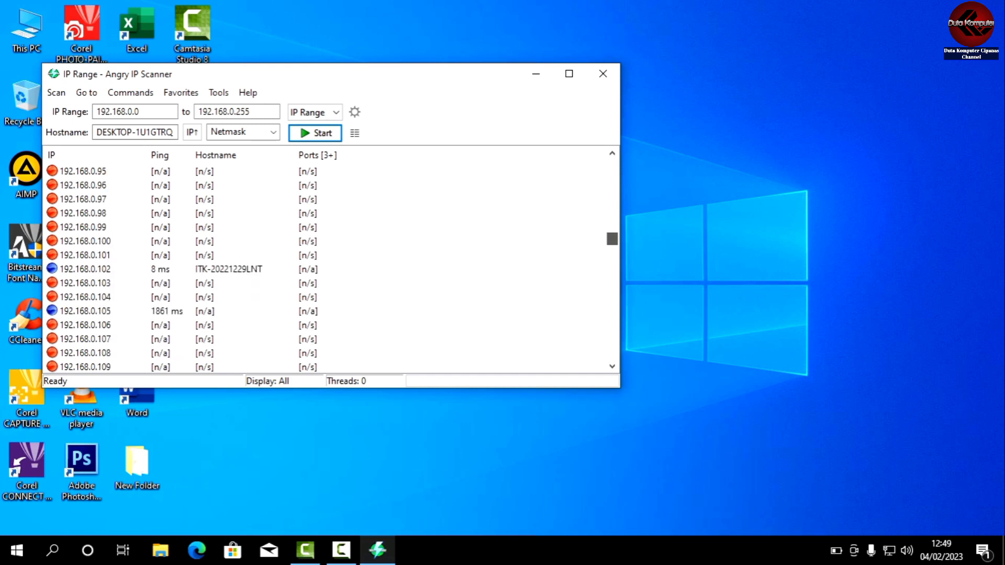
scroll(325, 262, down, 3)
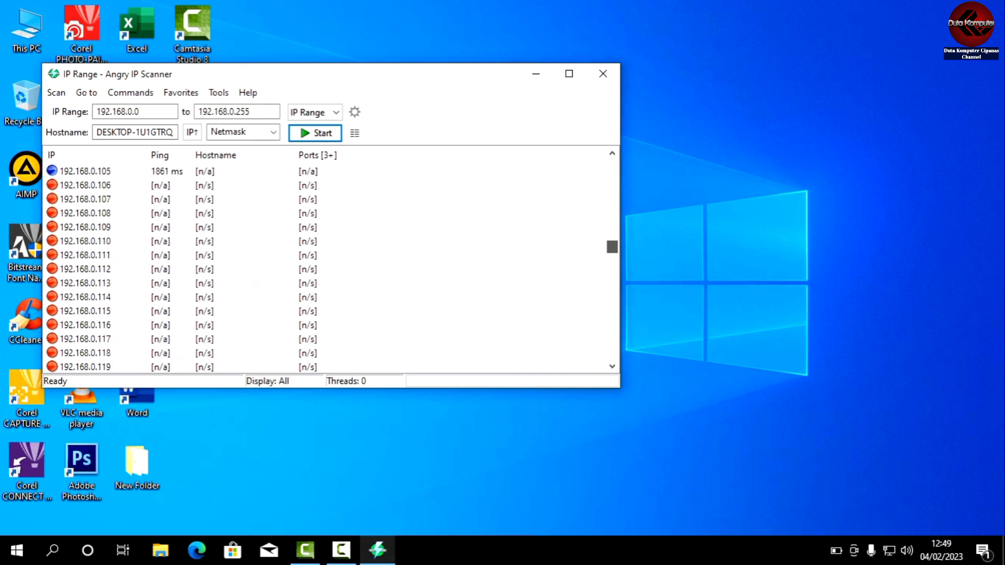
drag(612, 248, 612, 253)
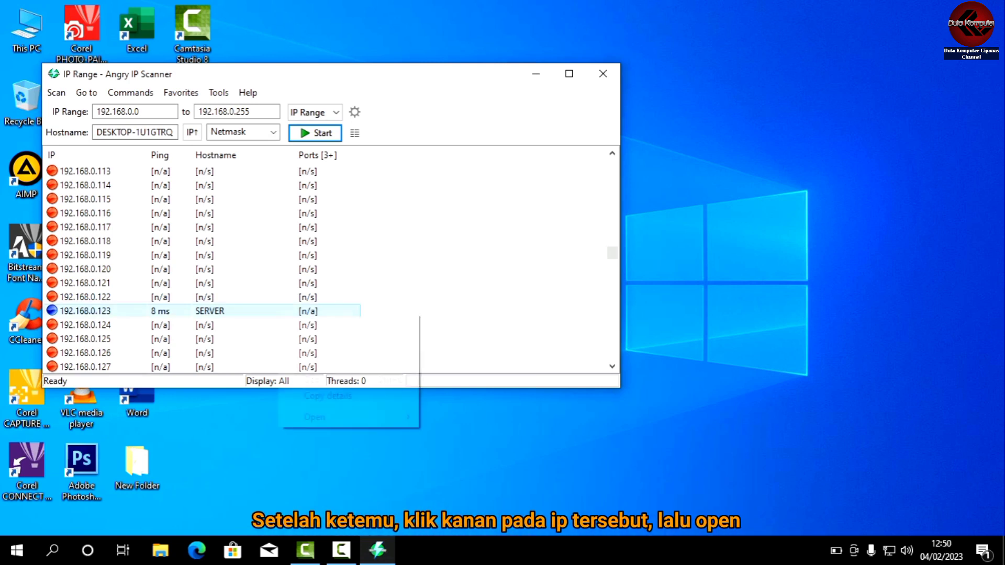
right_click(278, 313)
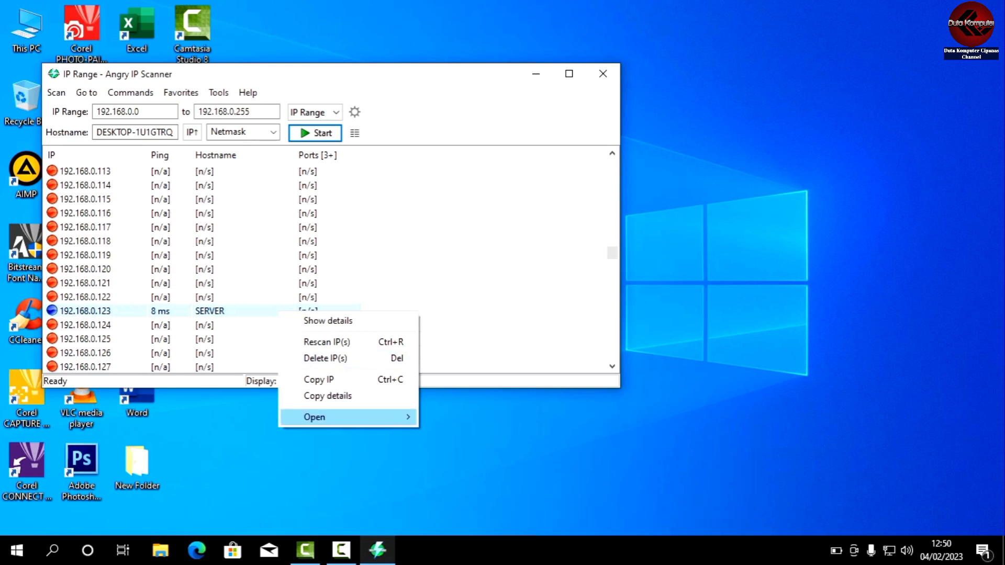
mouse_move(314, 418)
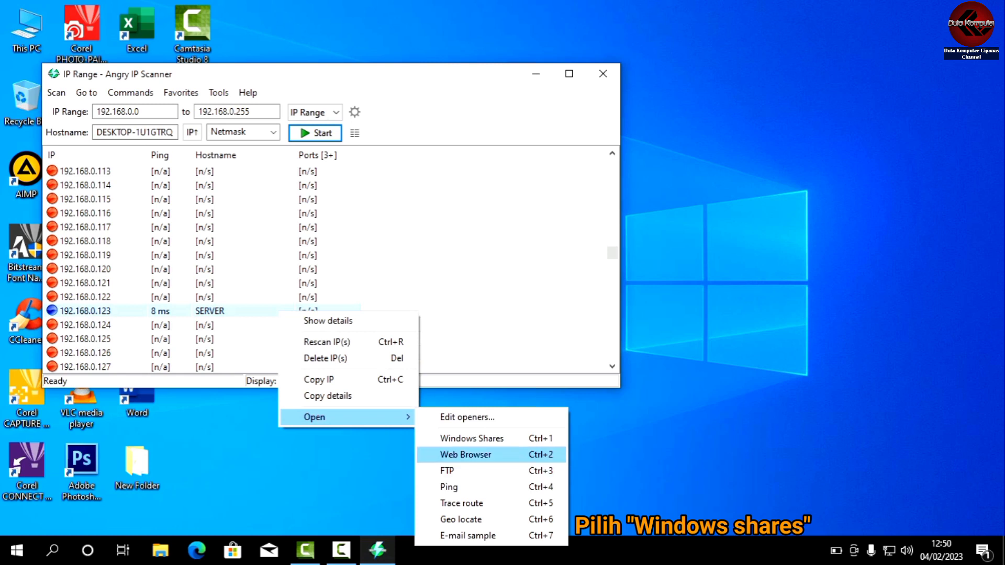
click(472, 438)
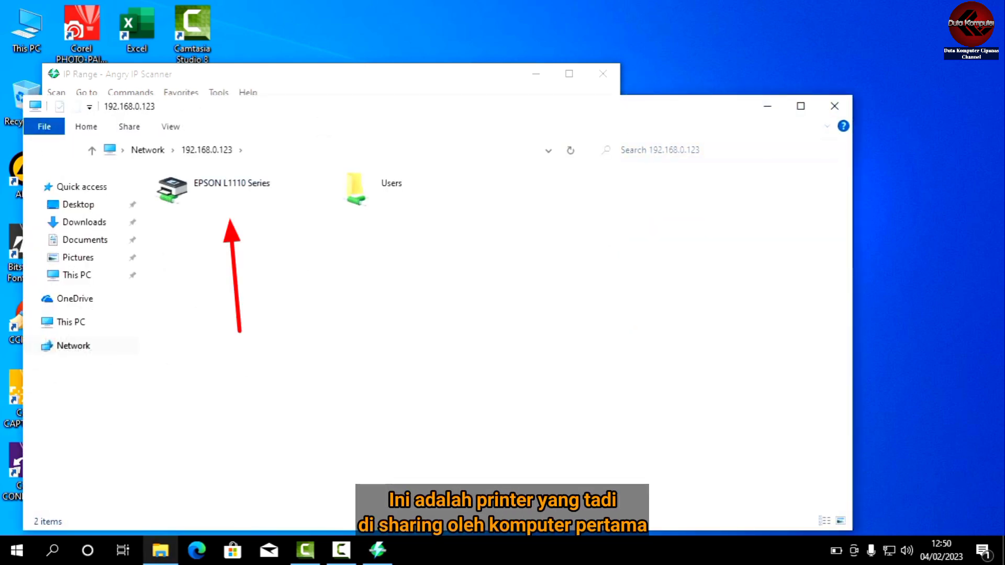
Connect to the shared EPSON L1110 Series printer on 192.168.0.123.
click(232, 188)
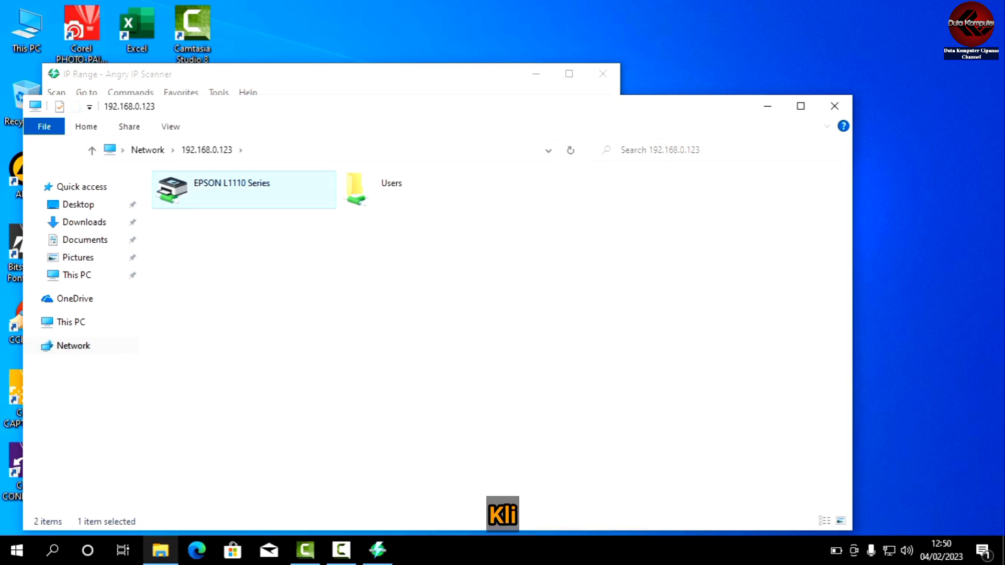
right_click(258, 203)
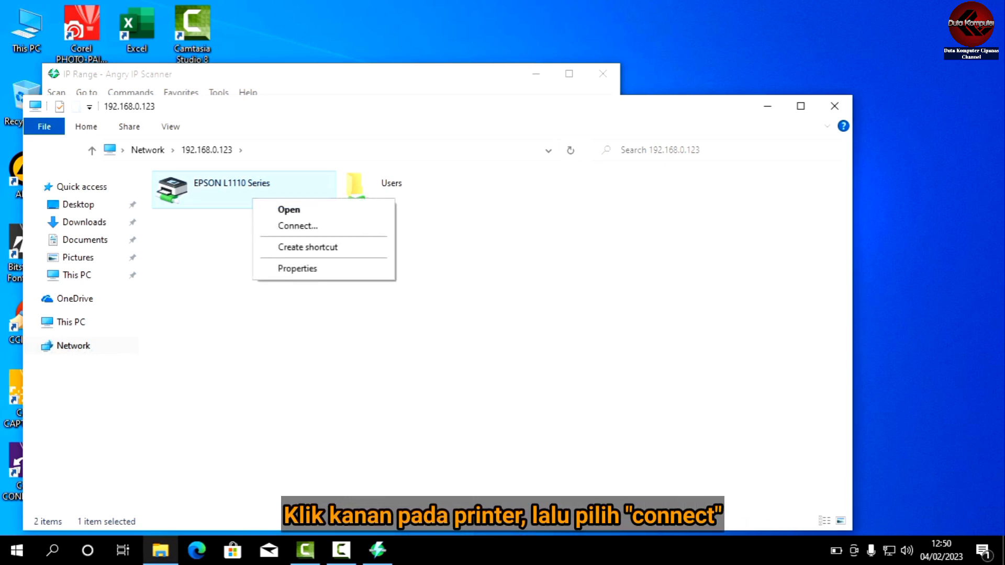